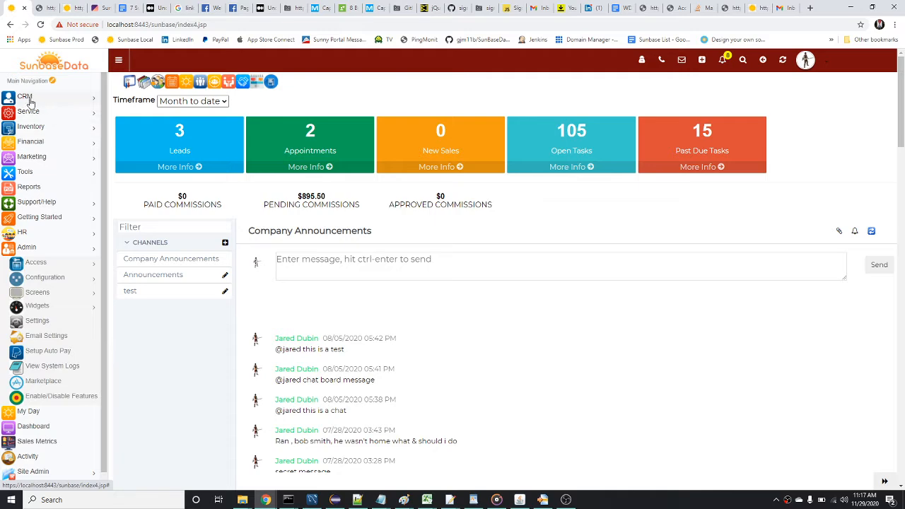
# Step: Open the PDF templates list from the CRM documents area
pyautogui.click(25, 96)
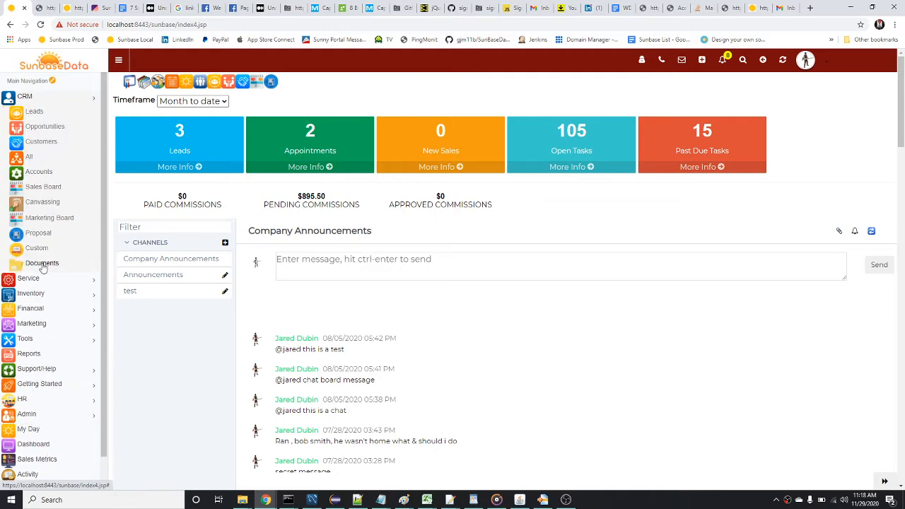
pyautogui.click(40, 262)
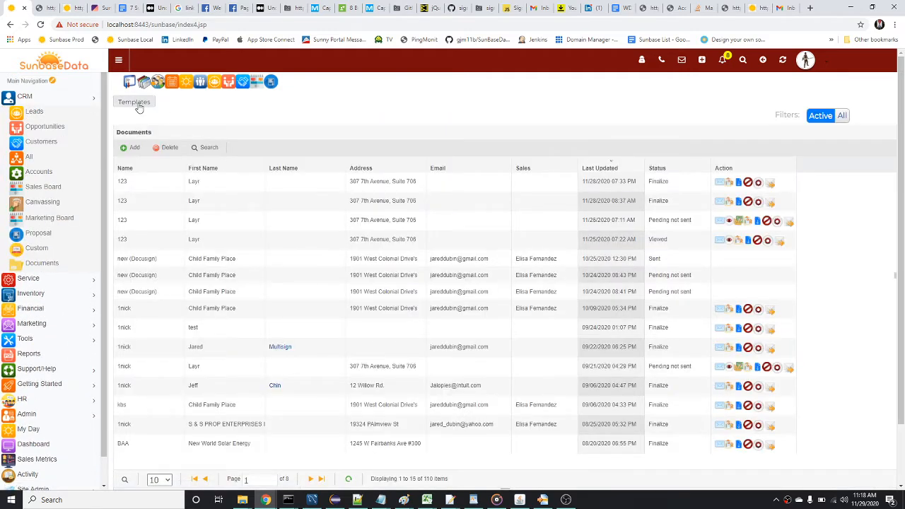
pyautogui.click(139, 104)
pyautogui.click(237, 176)
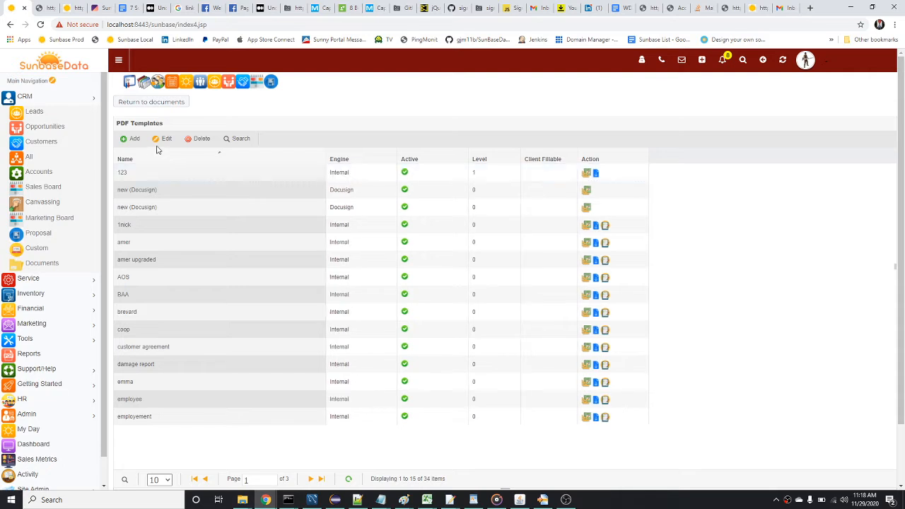
# Step: Start a new document template, set its level to Level 1, and cancel without saving
pyautogui.click(132, 139)
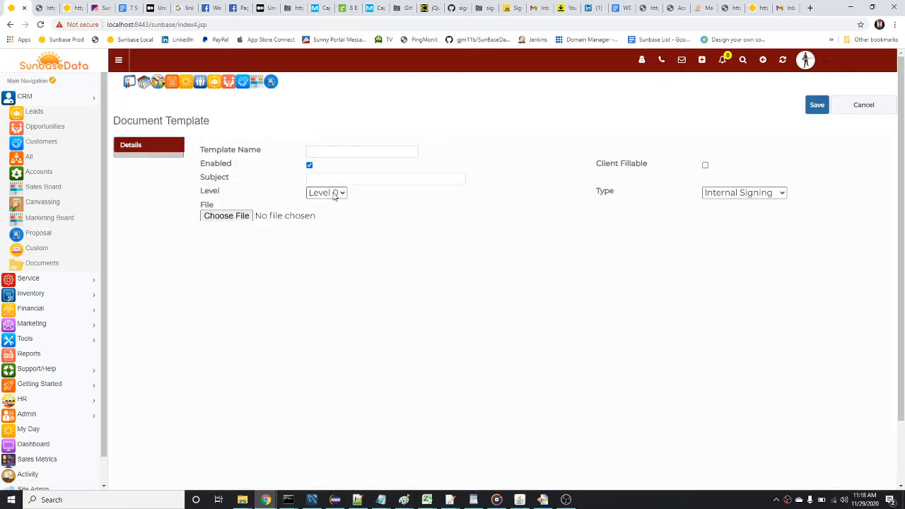
pyautogui.click(334, 195)
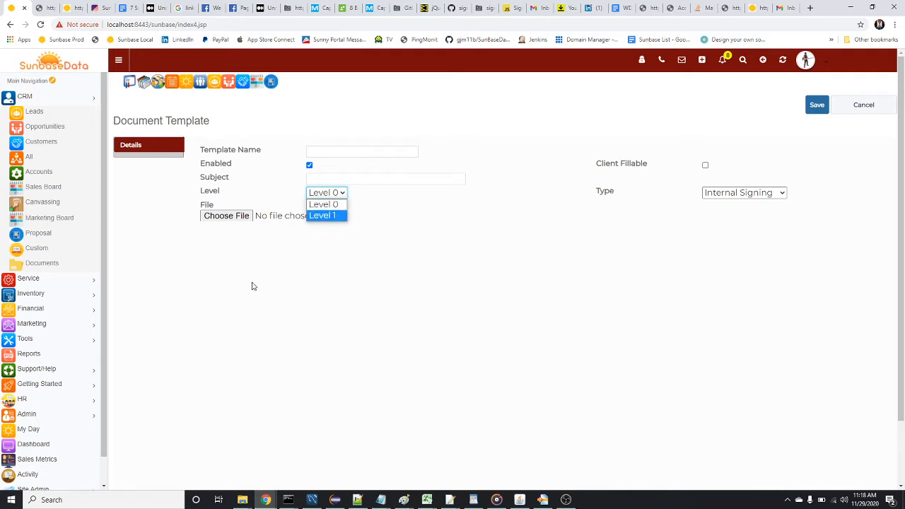
pyautogui.click(236, 302)
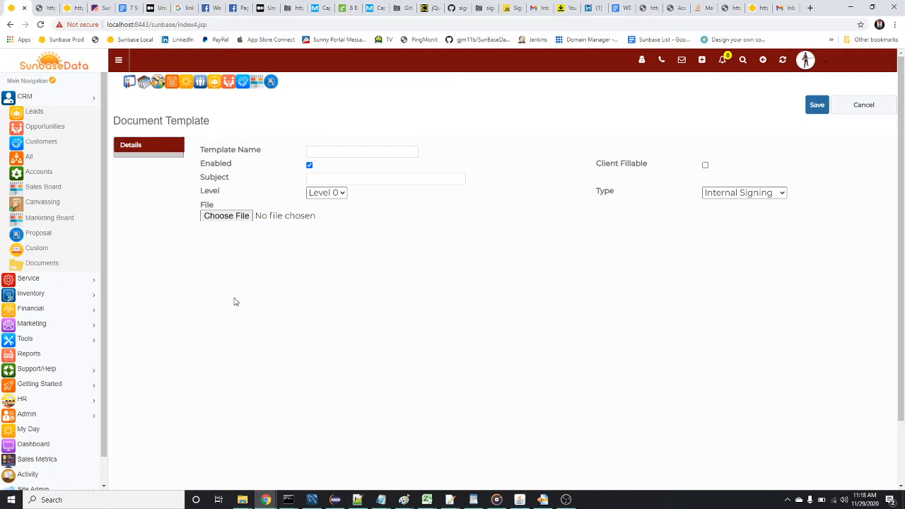
pyautogui.click(337, 195)
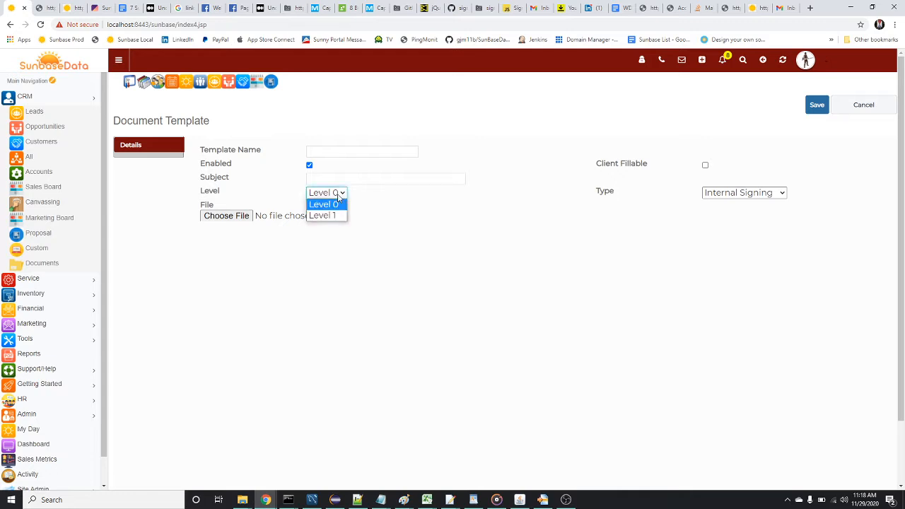
pyautogui.click(337, 216)
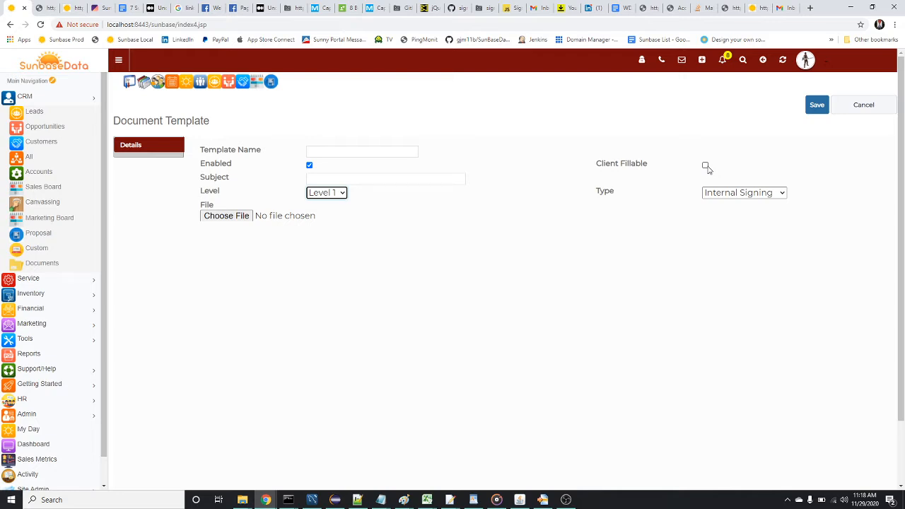
pyautogui.click(867, 107)
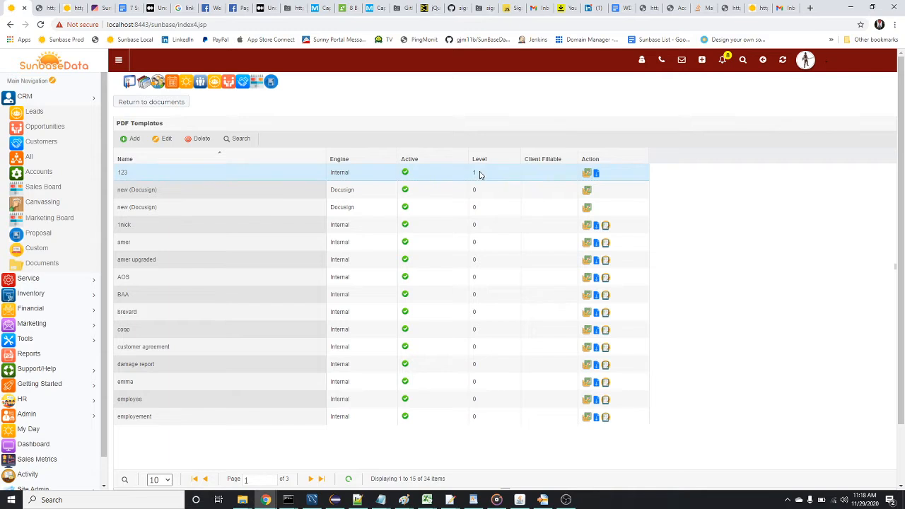
# Step: Place signing markers, including a yellow Please Sign at the Host blank, on page 1 of the 1nick template, and close the marker page
pyautogui.click(606, 226)
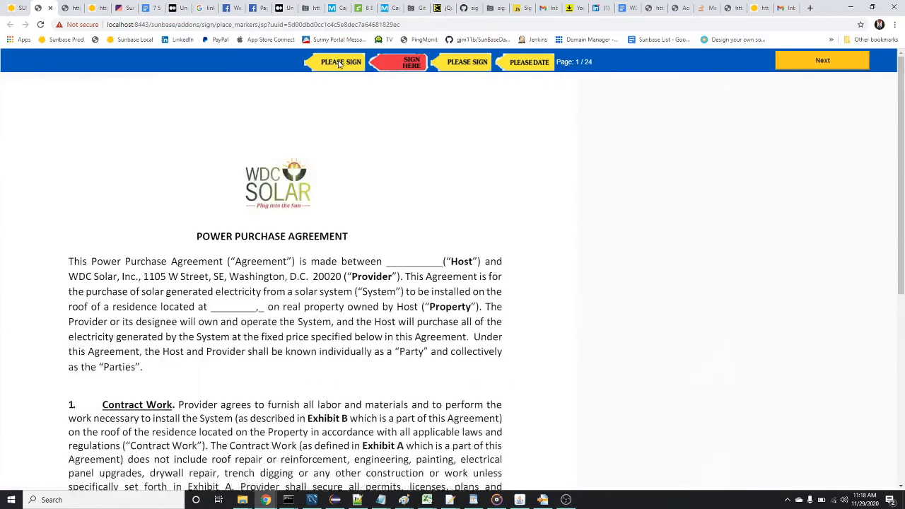
pyautogui.click(342, 61)
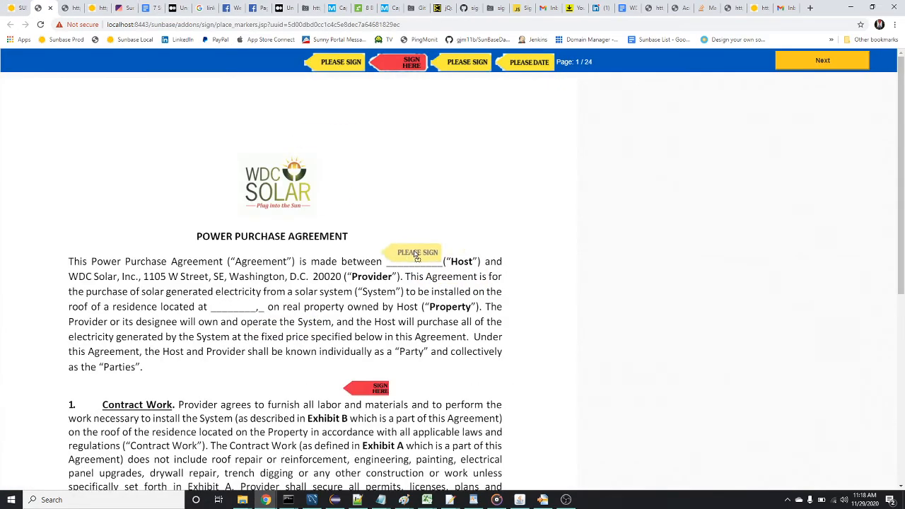
pyautogui.click(417, 257)
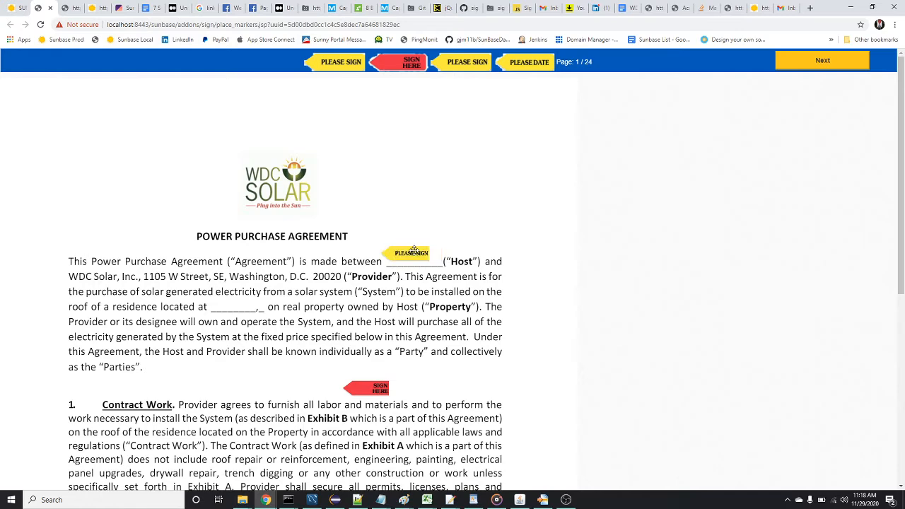
pyautogui.click(51, 8)
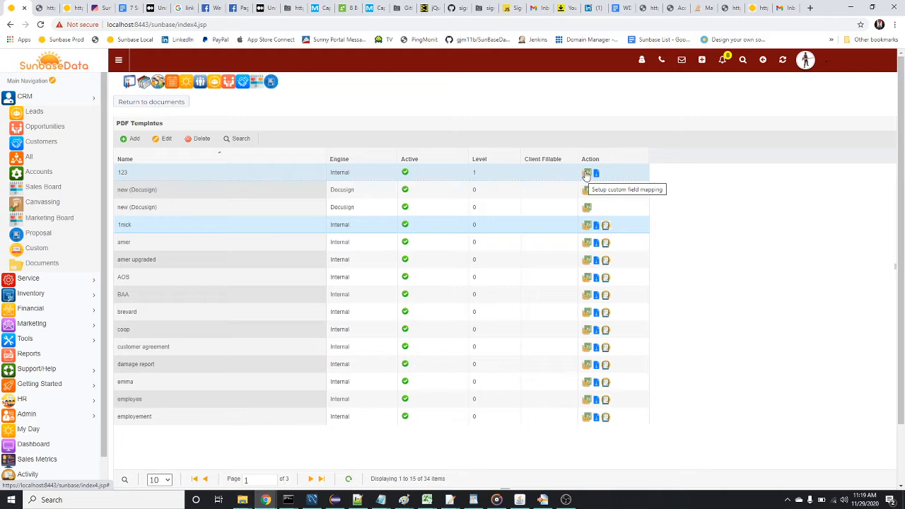
# Step: Try mapping template 123's Debtor1.First name to a Signature/Initials field, reviewing the available fields, and cancel the mapping
pyautogui.click(586, 174)
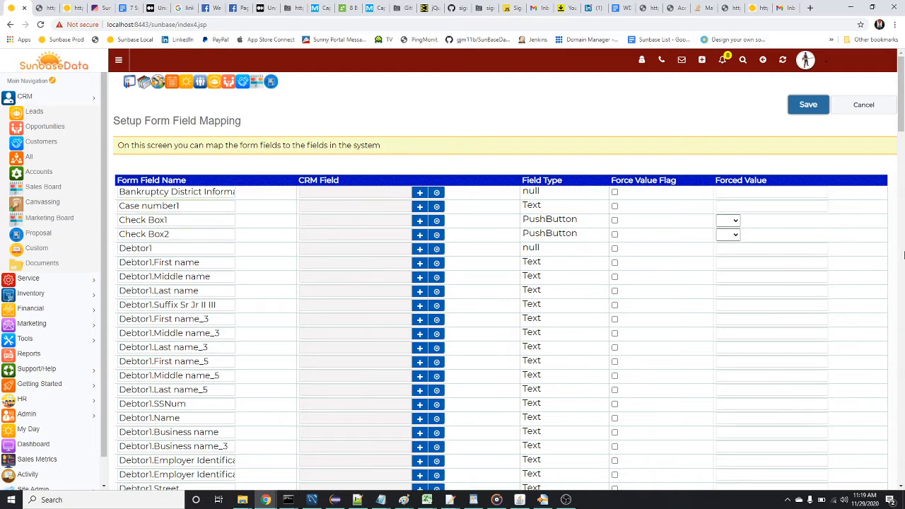
pyautogui.click(419, 263)
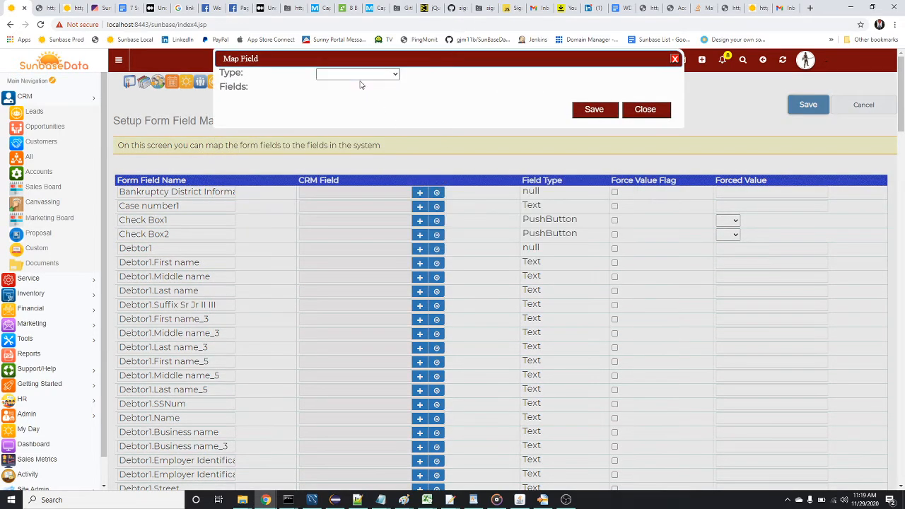
pyautogui.click(352, 75)
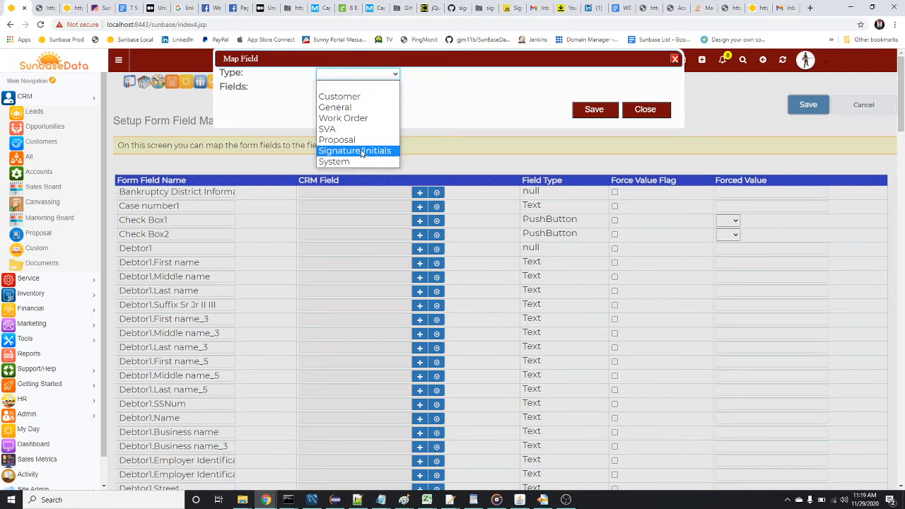
pyautogui.click(362, 151)
pyautogui.click(359, 90)
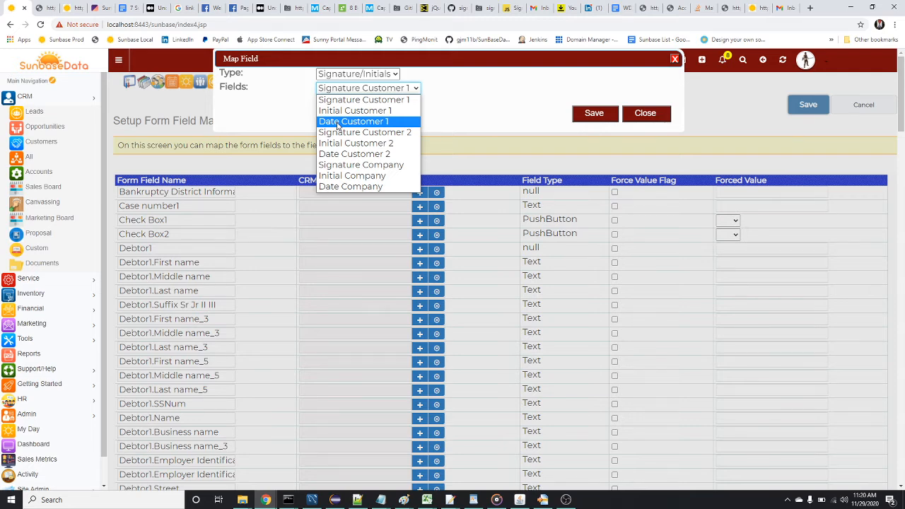
pyautogui.click(654, 116)
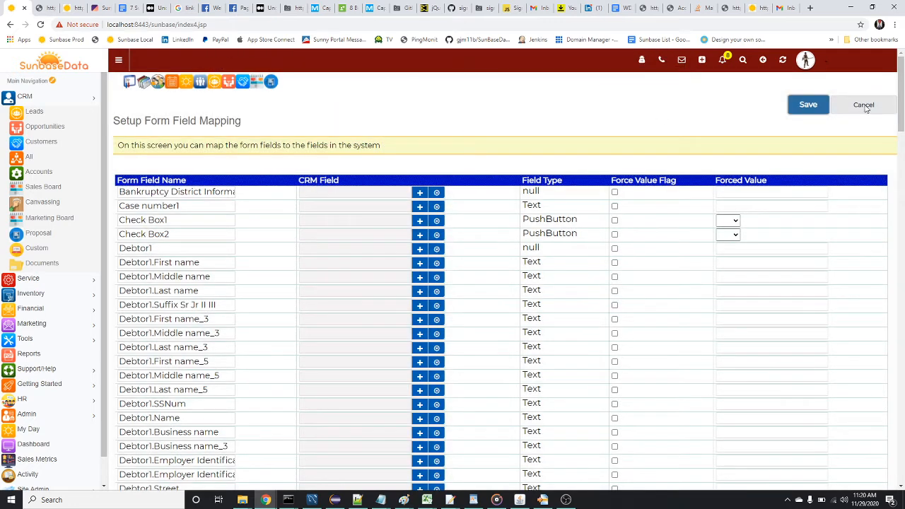
pyautogui.click(864, 106)
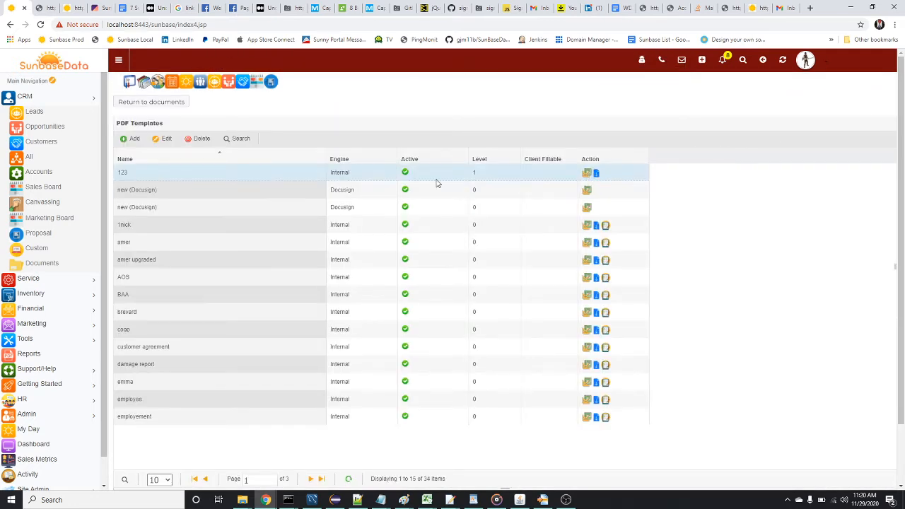
# Step: In the pending 123 document's signing order, set signer 2 to Customer 2 and signer 3 to Company, and cancel without saving
pyautogui.click(158, 105)
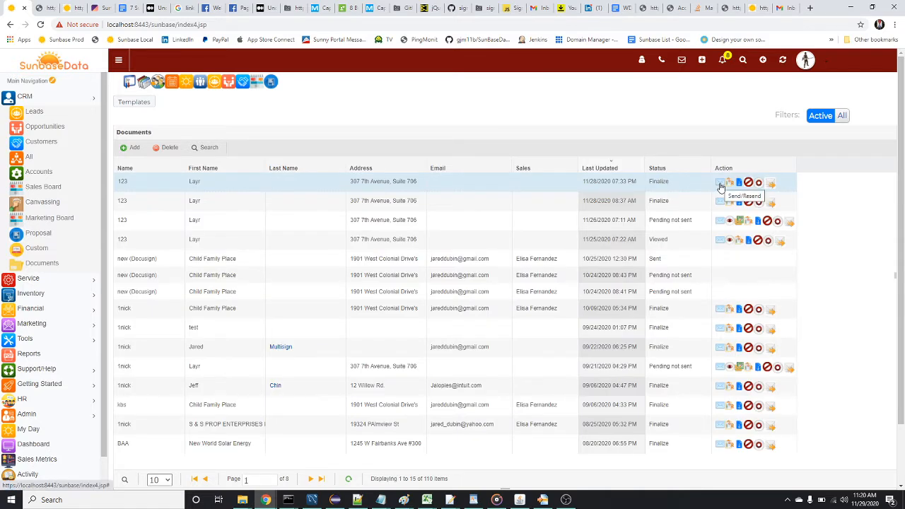
pyautogui.click(720, 223)
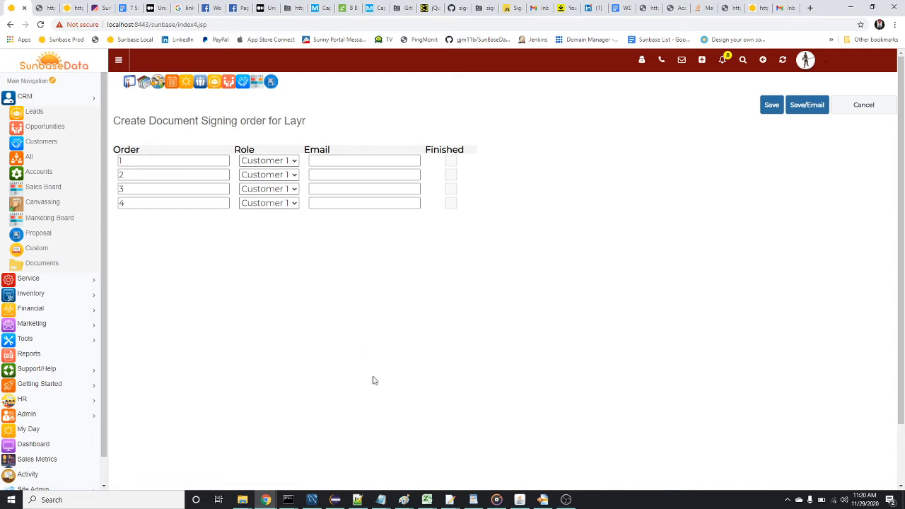
pyautogui.click(279, 176)
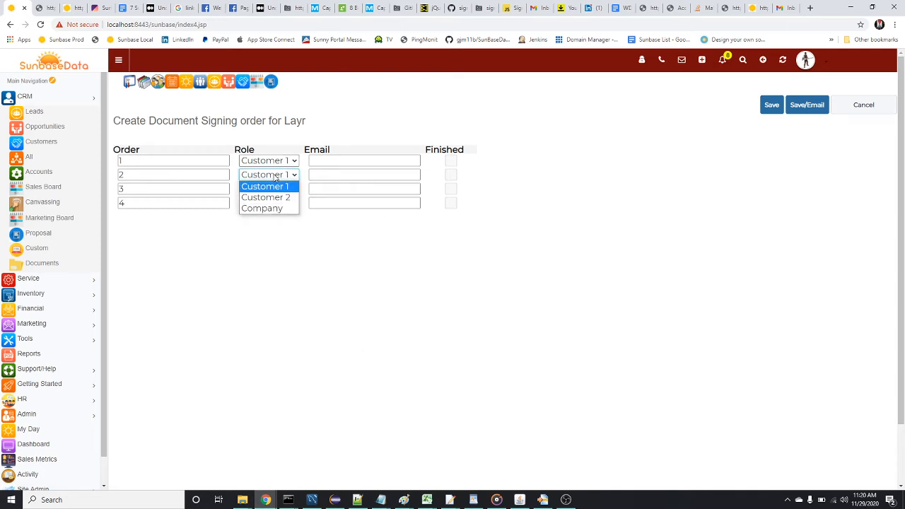
pyautogui.click(282, 199)
pyautogui.click(279, 189)
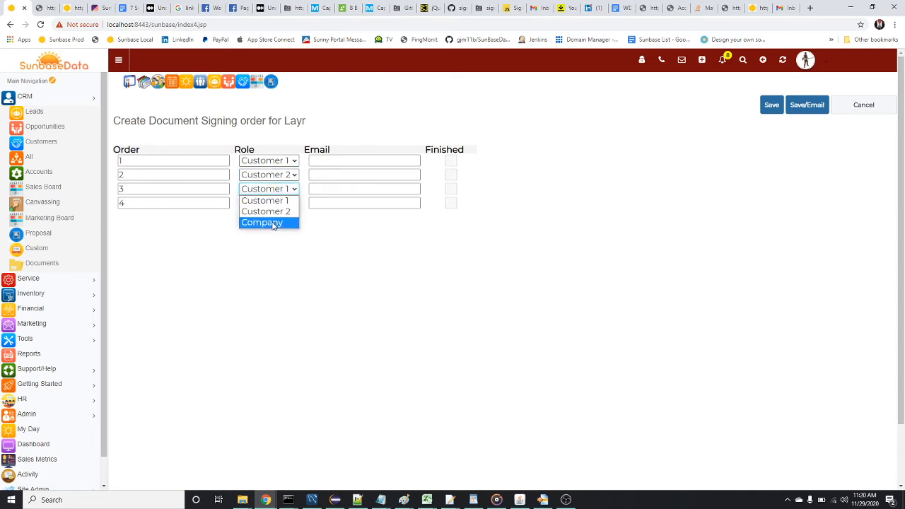
pyautogui.click(273, 222)
pyautogui.click(333, 162)
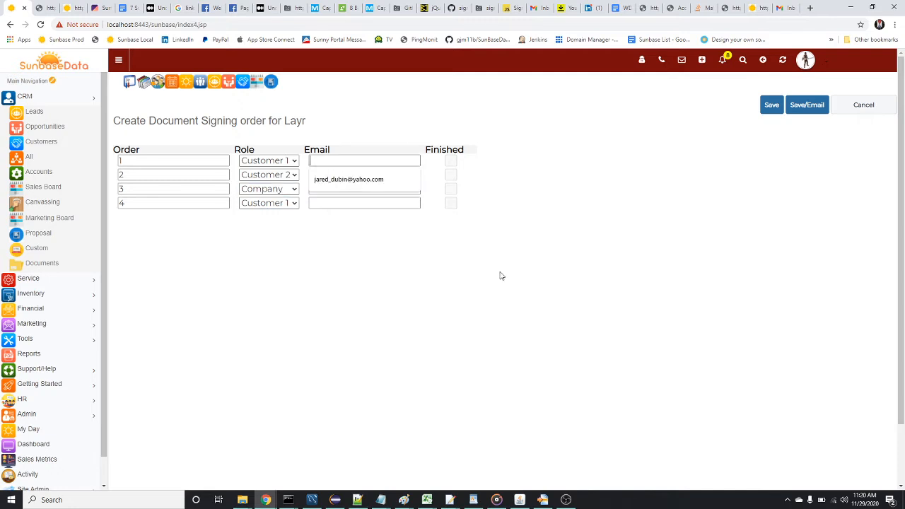
pyautogui.click(532, 285)
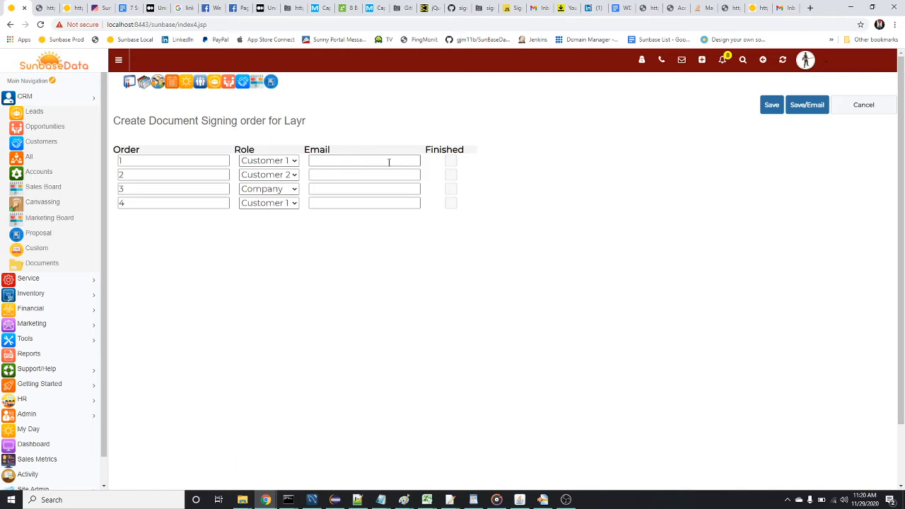
pyautogui.click(852, 106)
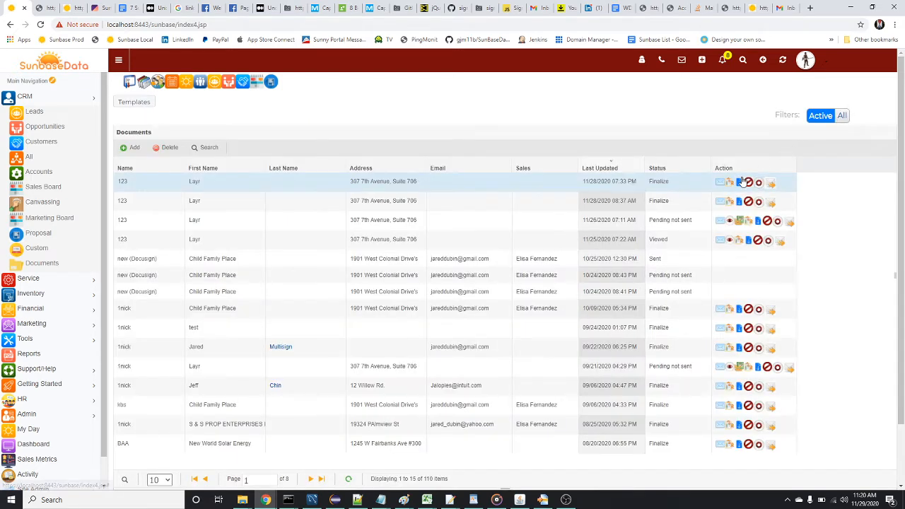
# Step: Open the pending 123 document for signing, start the signing process, and begin adding initials at Debtor 2's signature line
pyautogui.click(730, 223)
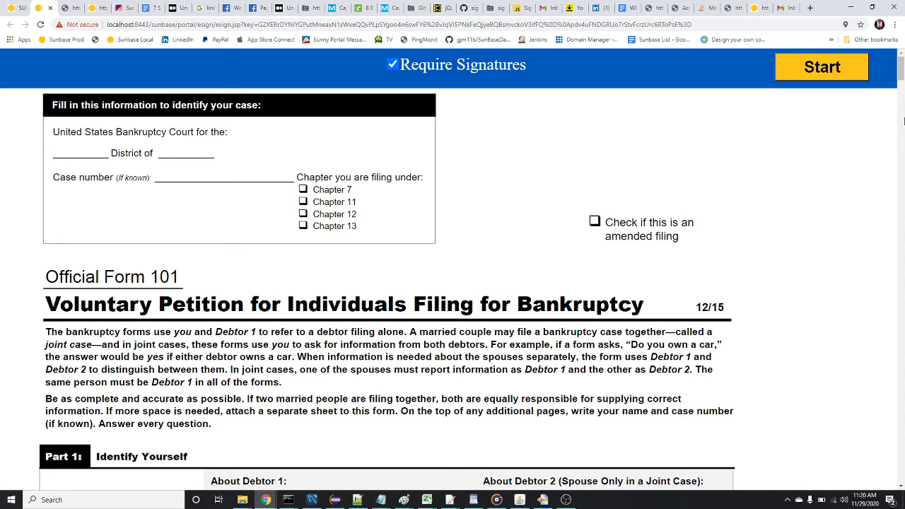
pyautogui.click(813, 71)
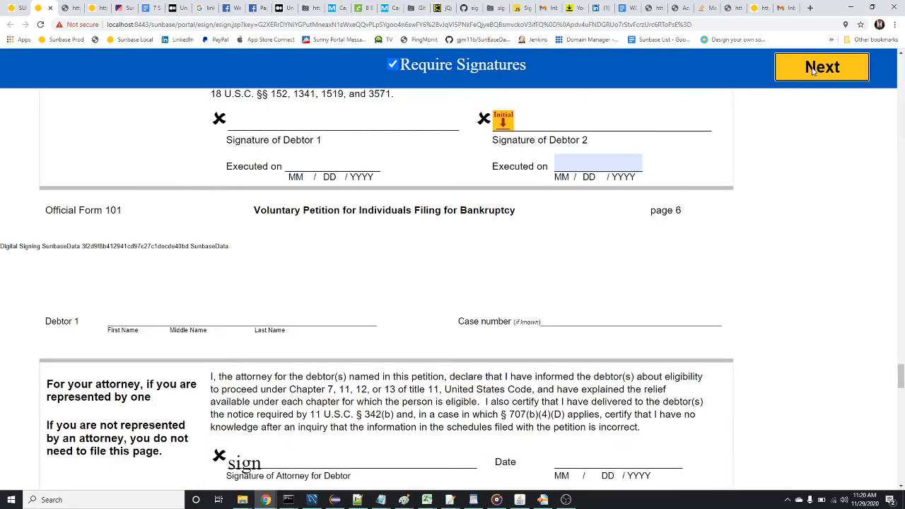
pyautogui.click(503, 120)
# Step: Draw freehand initials with several strokes in the initials box
pyautogui.click(338, 188)
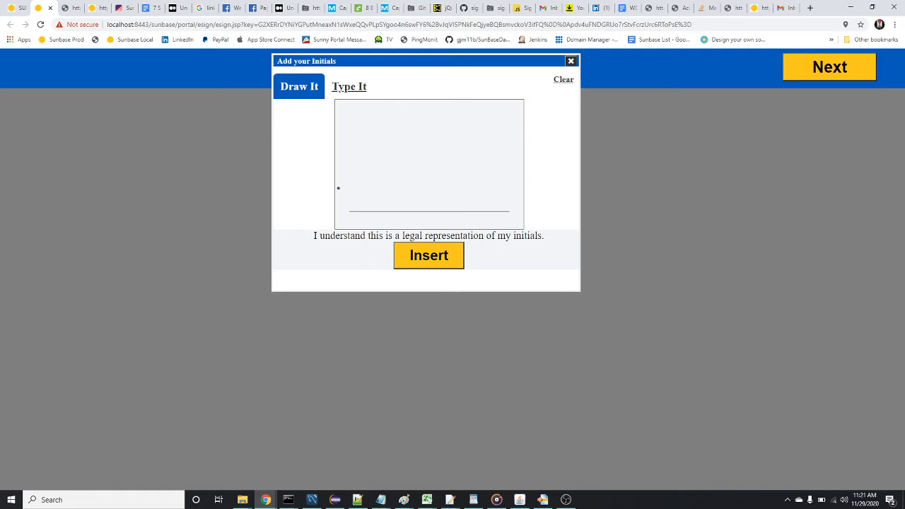
pyautogui.moveTo(348, 183)
pyautogui.mouseDown()
pyautogui.moveTo(389, 151)
pyautogui.moveTo(464, 204)
pyautogui.mouseUp()
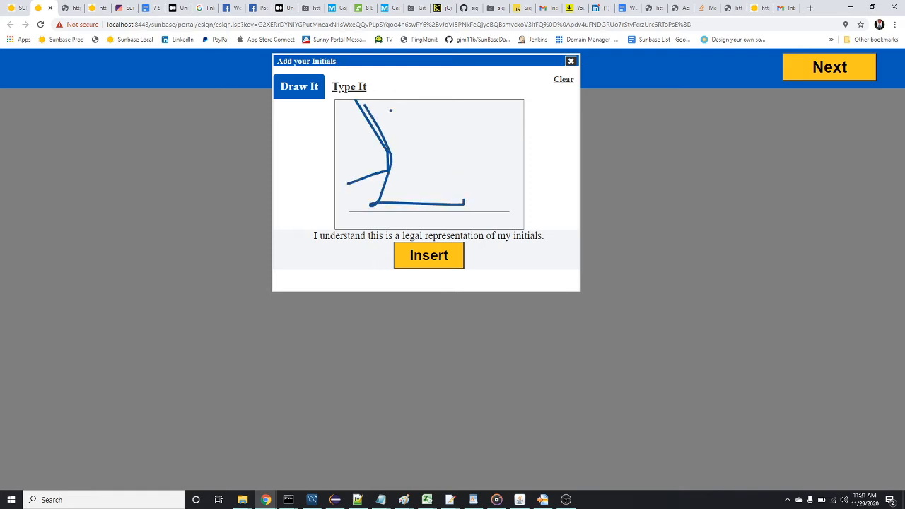
pyautogui.moveTo(390, 110); pyautogui.dragTo(499, 199)
pyautogui.moveTo(482, 138); pyautogui.dragTo(477, 212)
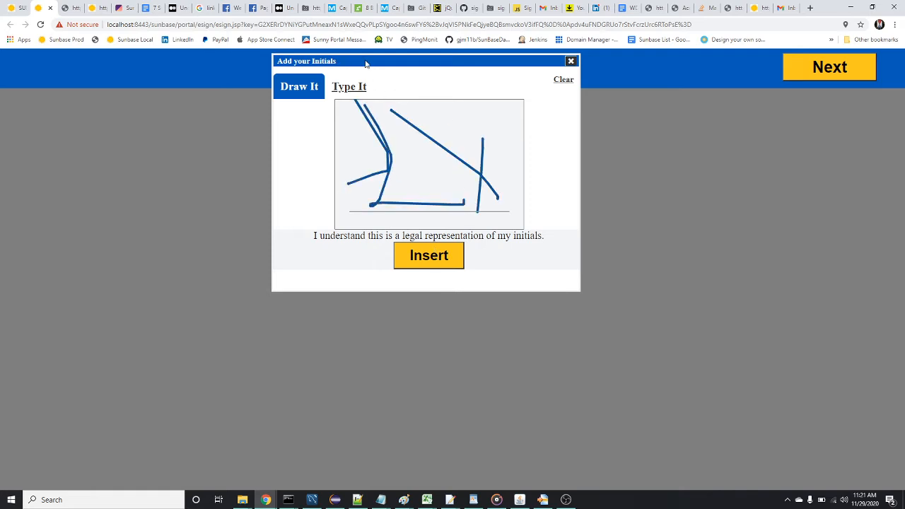
# Step: Create typed initials LMX, insert them on Debtor 2's signature line, and return to page 6 to check them
pyautogui.click(358, 85)
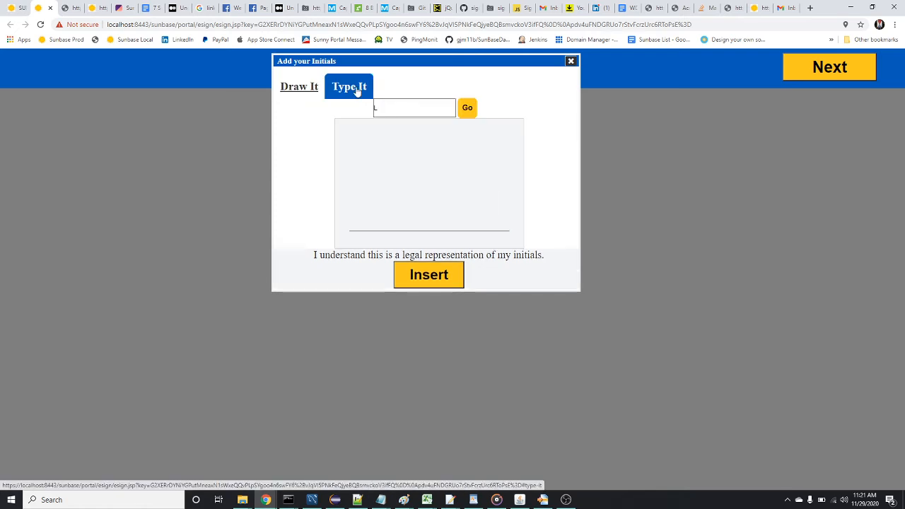
pyautogui.write('LMX')
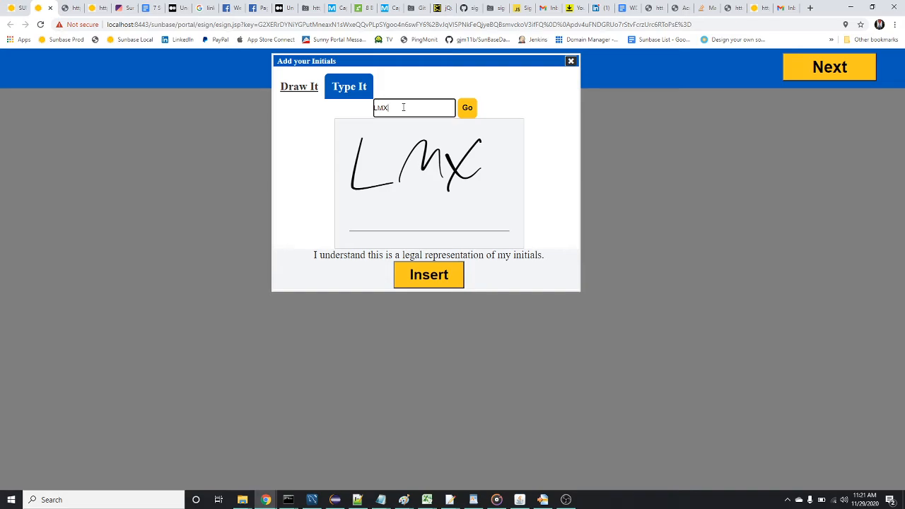
pyautogui.click(440, 280)
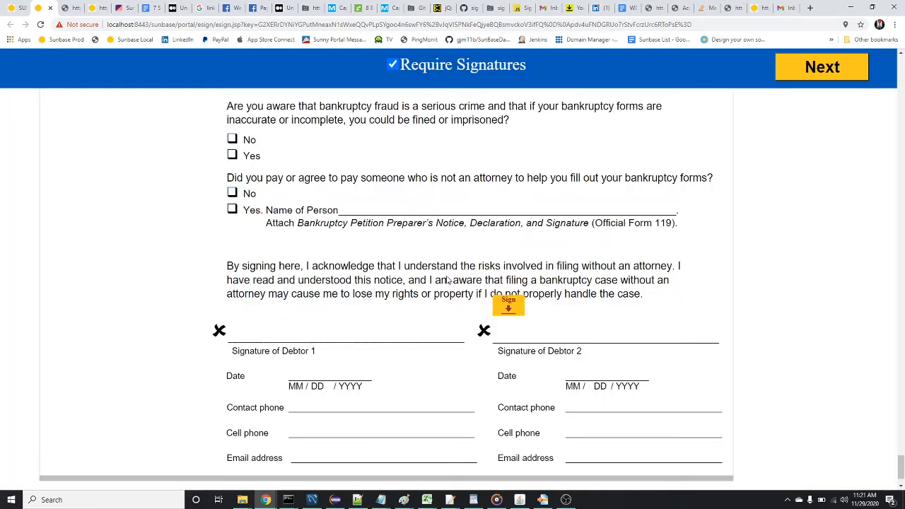
pyautogui.click(902, 133)
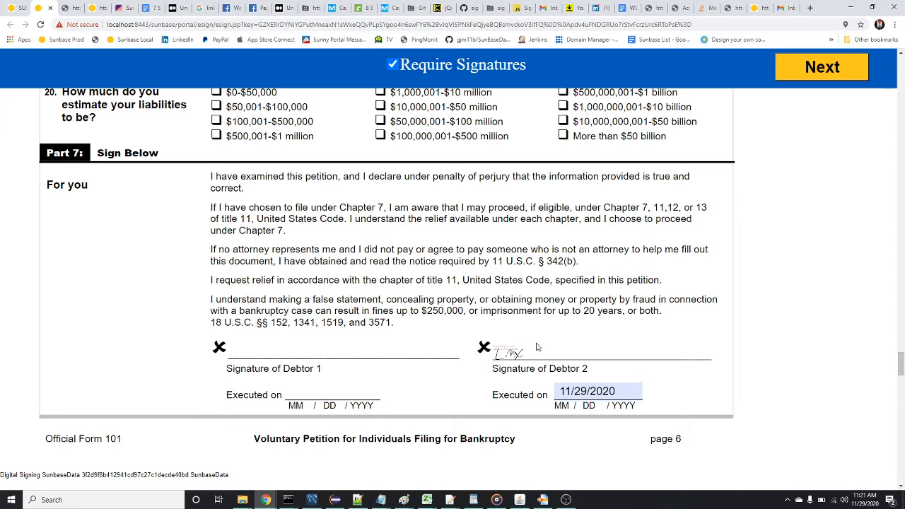
# Step: Check the Debtor 2 execution date on page 6 and advance to the next required Debtor 2 signature on page 8
pyautogui.click(609, 397)
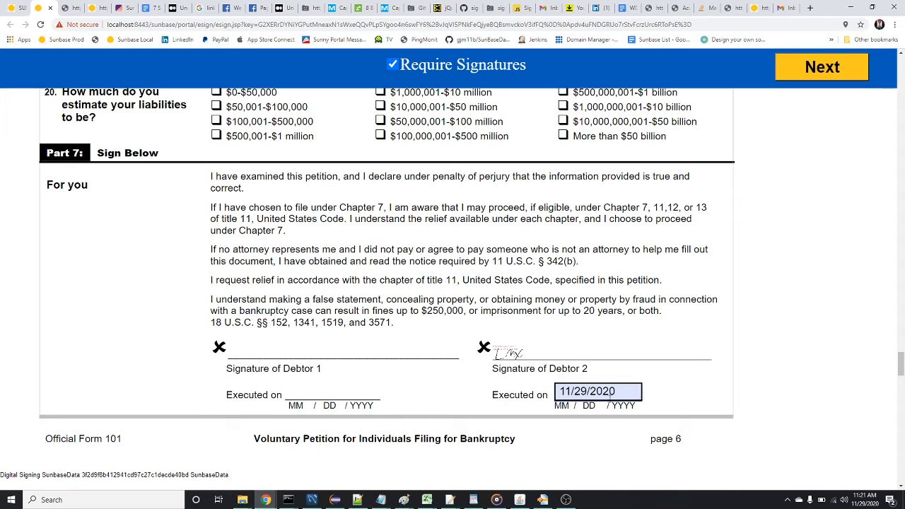
pyautogui.click(902, 397)
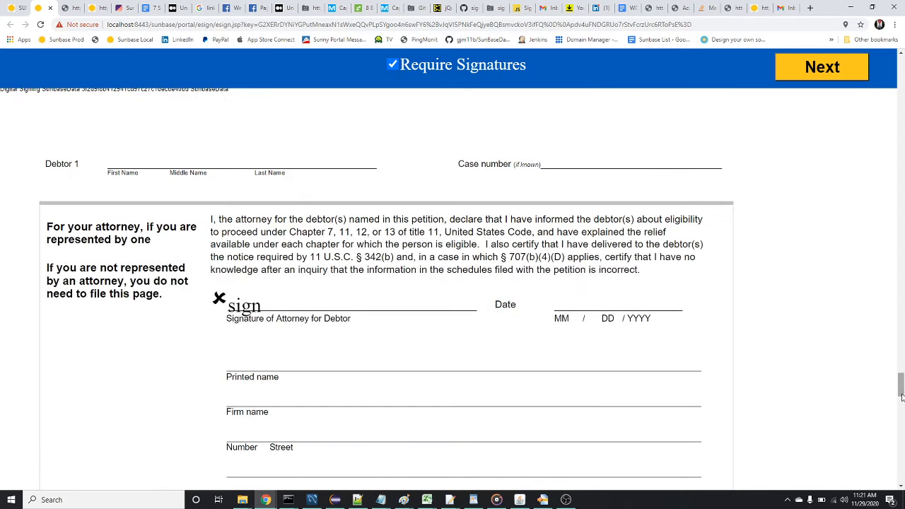
pyautogui.scroll(-9, 901, 398)
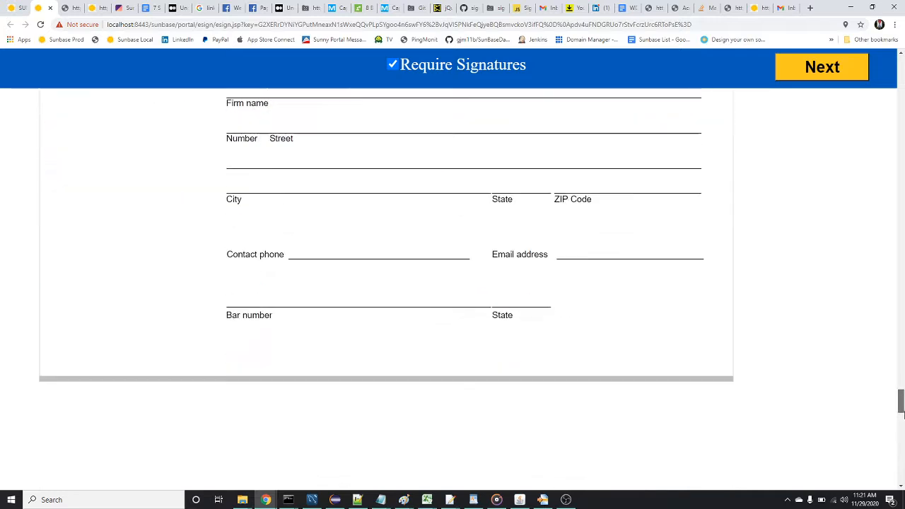
pyautogui.click(829, 73)
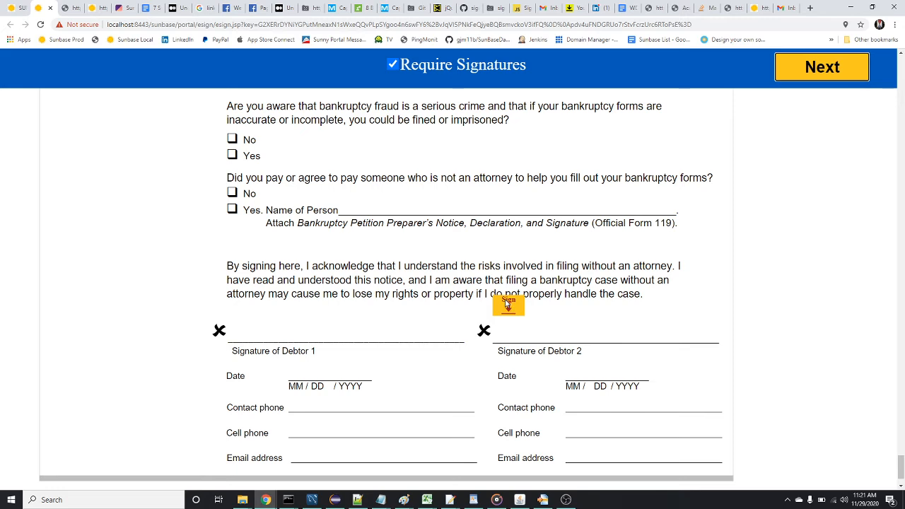
# Step: Inspect Debtor 2's signature field on page 8 in the developer tools and select its signature box element
pyautogui.rightClick(525, 332)
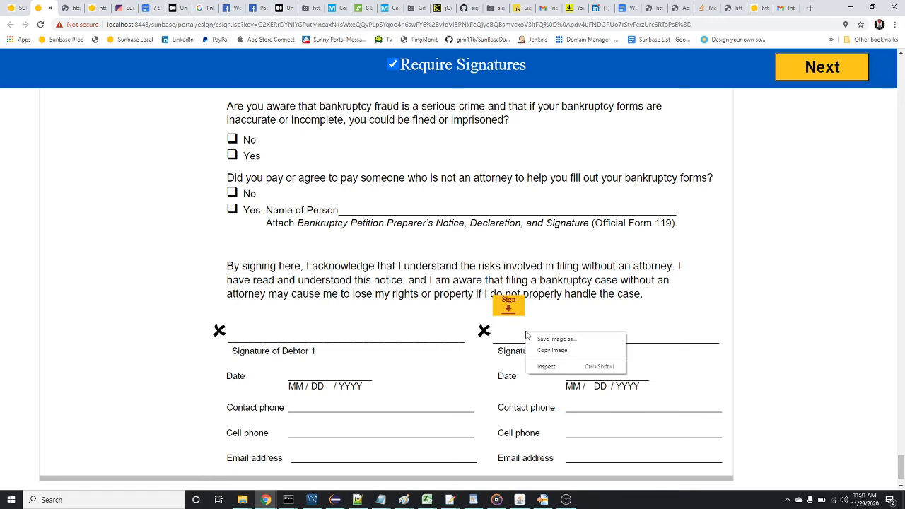
pyautogui.click(567, 367)
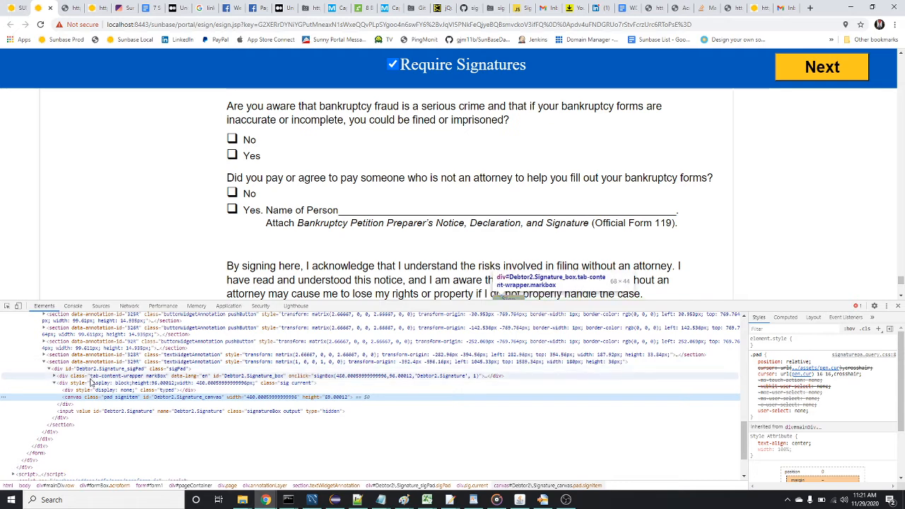
pyautogui.click(142, 376)
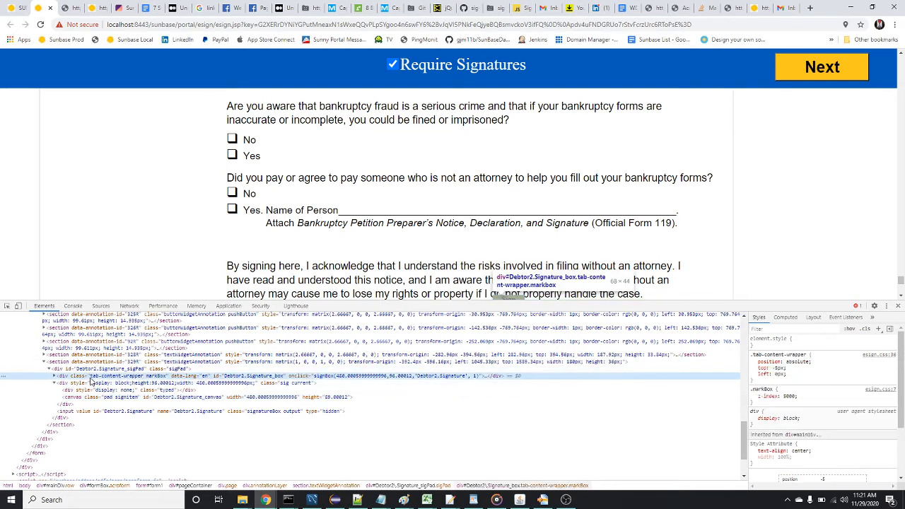
pyautogui.click(900, 293)
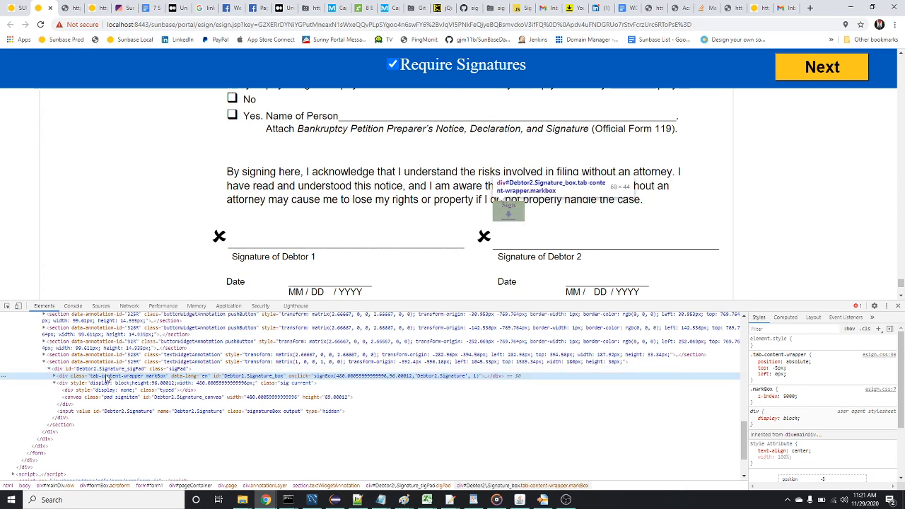
# Step: Expand the Debtor 2 signature box element and walk through its sign marker, typed-text and signature canvas elements in the markup
pyautogui.press('Right')
pyautogui.press('Down')
pyautogui.press('Right')
pyautogui.press('Down')
pyautogui.press('Down')
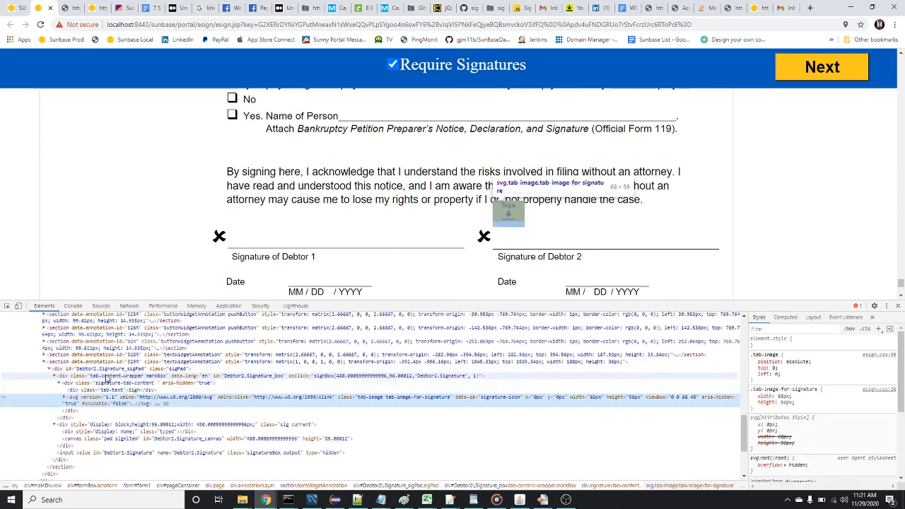
pyautogui.press('Down')
pyautogui.press('Down')
pyautogui.press('Down')
pyautogui.press('Down')
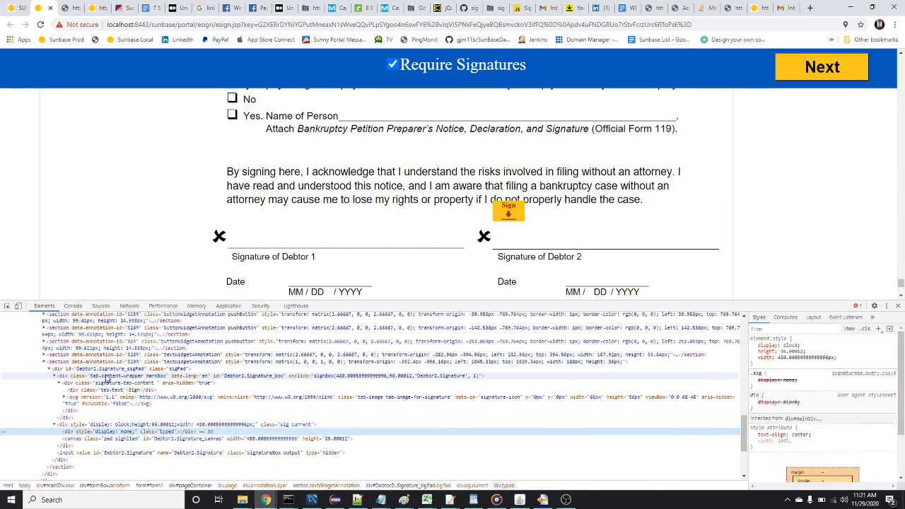
pyautogui.press('Down')
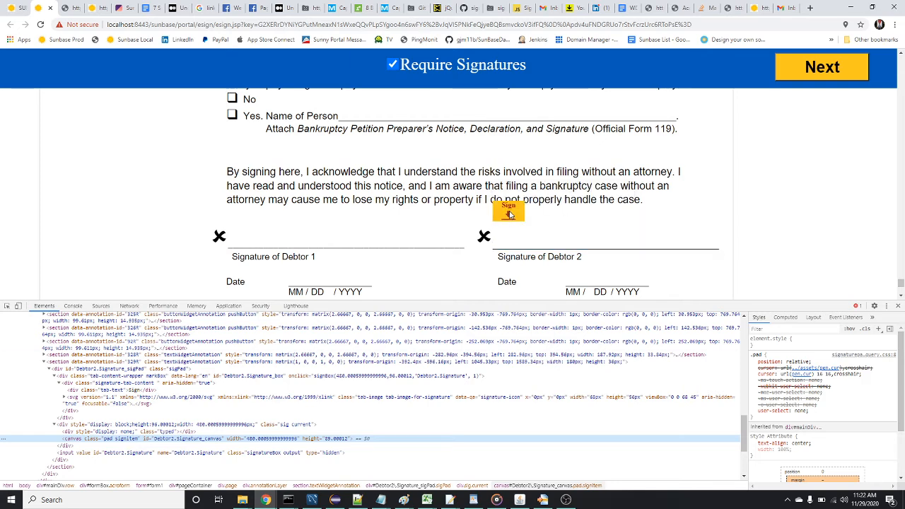
# Step: Create a typed signature with the signer's full name and insert it on Debtor 2's signature line on page 8
pyautogui.click(509, 212)
pyautogui.click(357, 92)
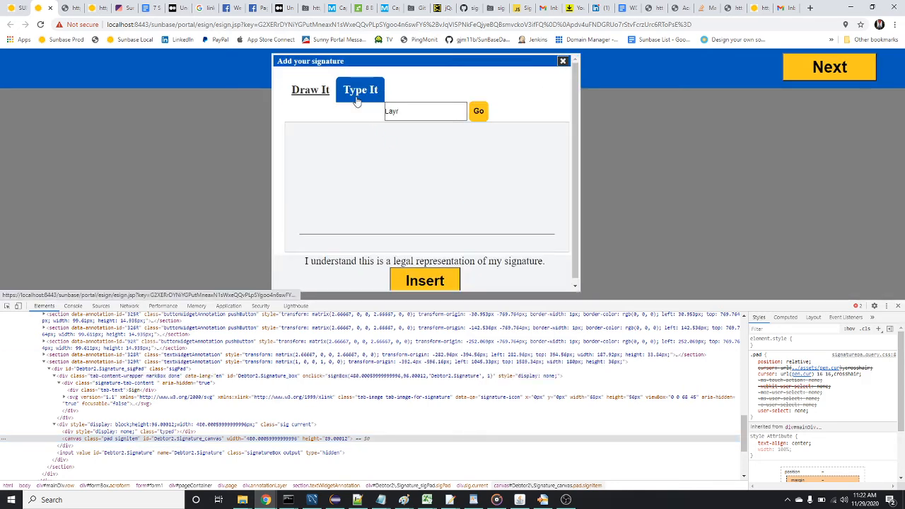
pyautogui.click(424, 106)
pyautogui.write('Xmsith')
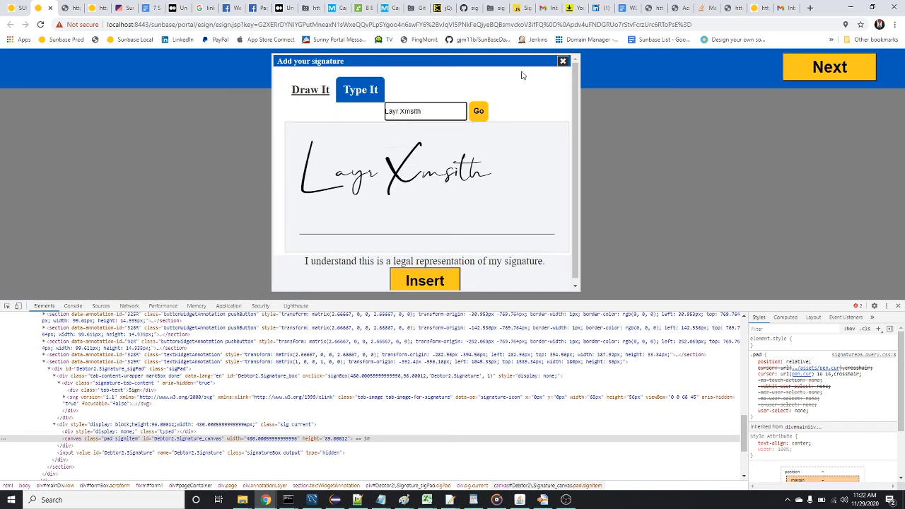
pyautogui.click(437, 280)
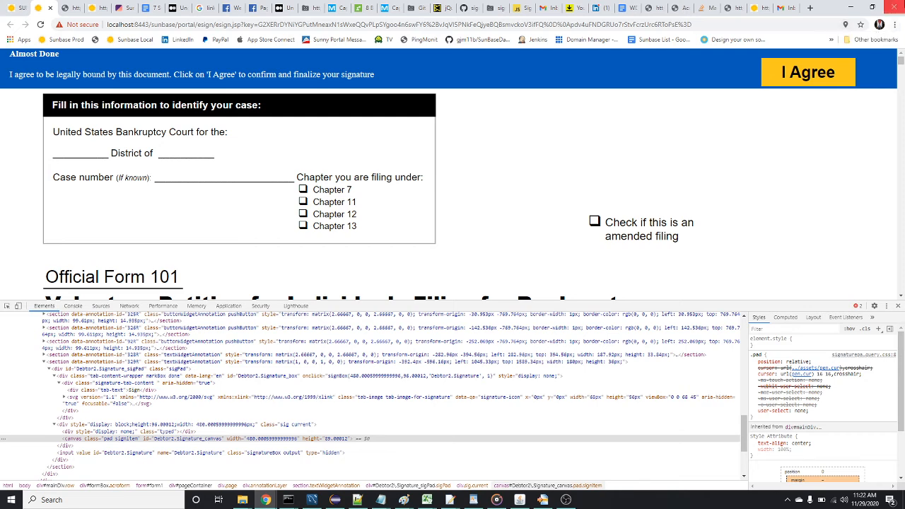
# Step: Review the inserted Debtor 2 signature on page 8 and return to the beginning of the document
pyautogui.moveTo(901, 62); pyautogui.dragTo(901, 288)
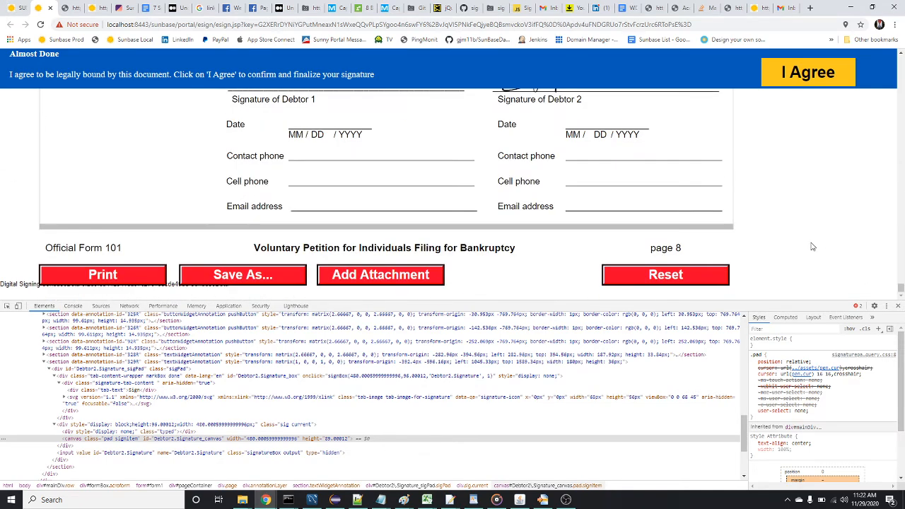
pyautogui.scroll(2, 813, 247)
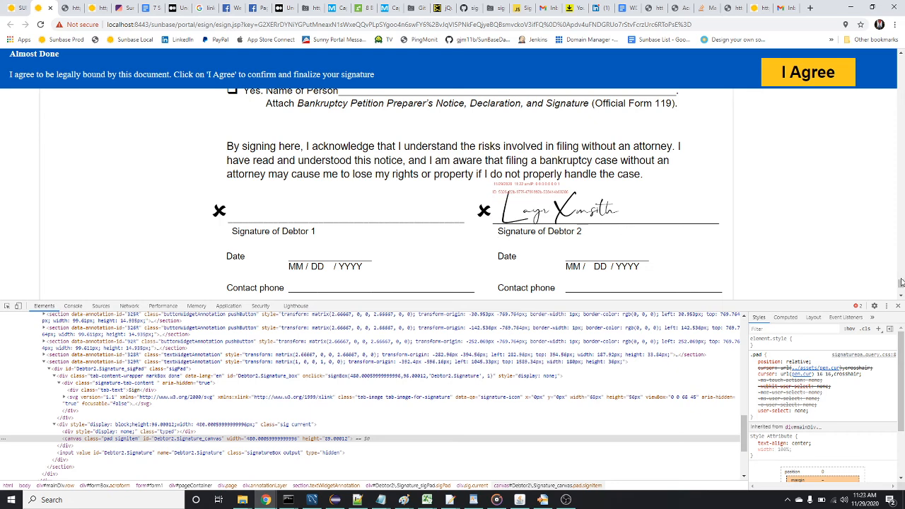
pyautogui.moveTo(901, 284); pyautogui.dragTo(902, 44)
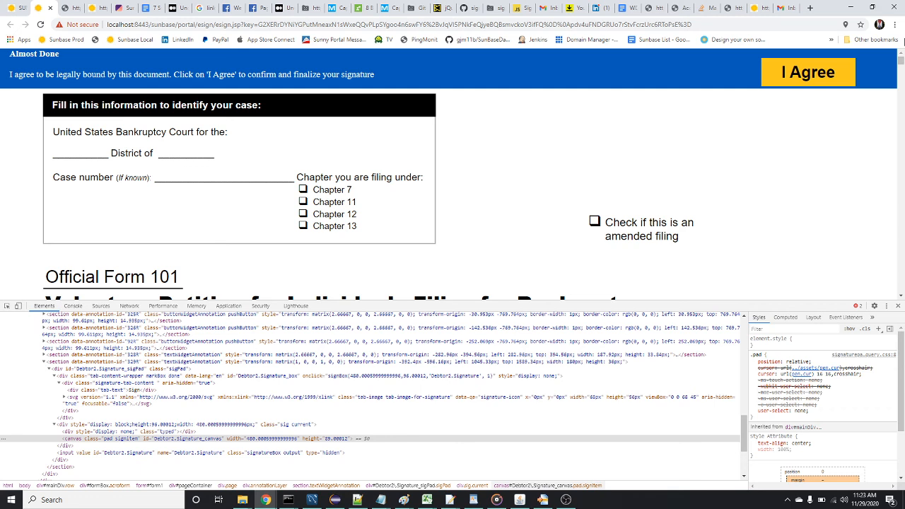
# Step: Agree to be legally bound to finalize the signature, and shrink the developer tools pane to reveal more of the completion page
pyautogui.click(795, 78)
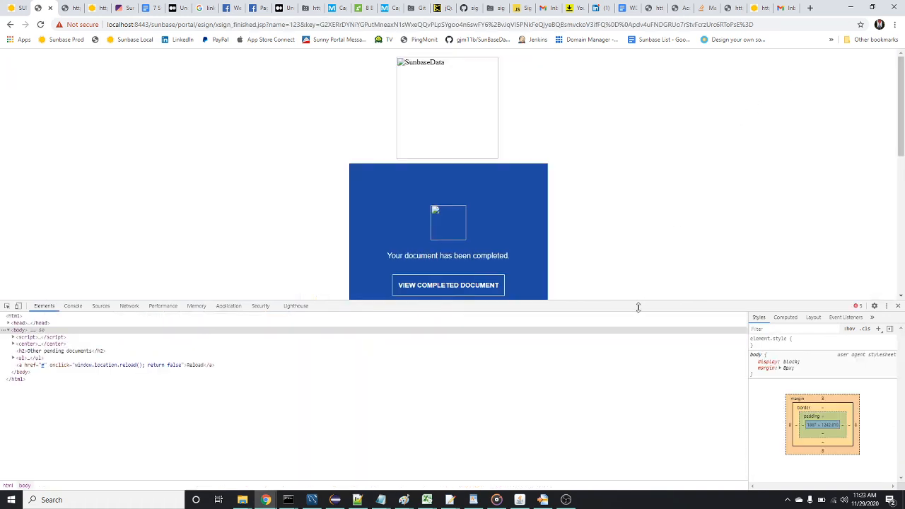
pyautogui.moveTo(639, 303); pyautogui.dragTo(624, 456)
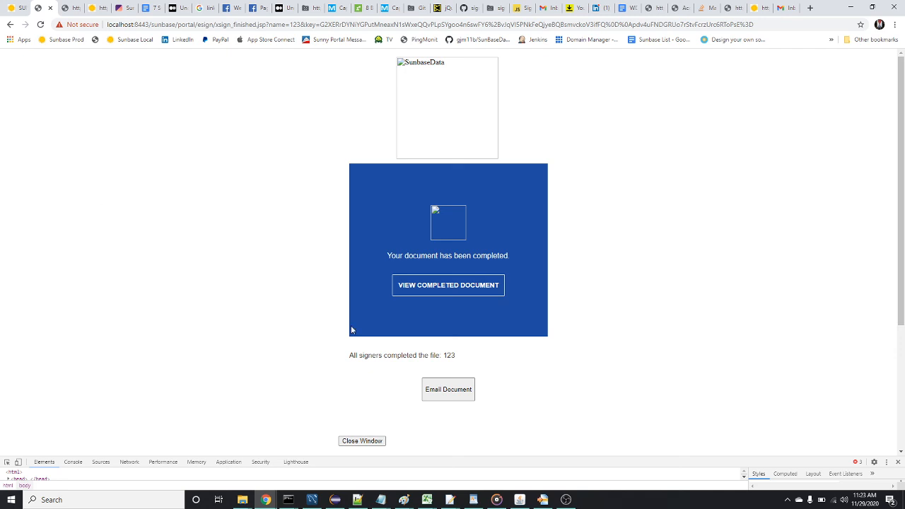
pyautogui.click(566, 500)
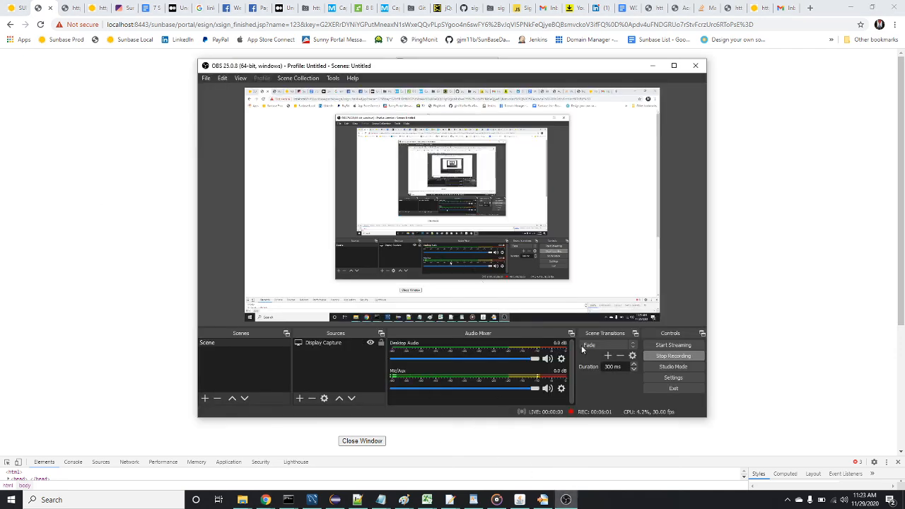